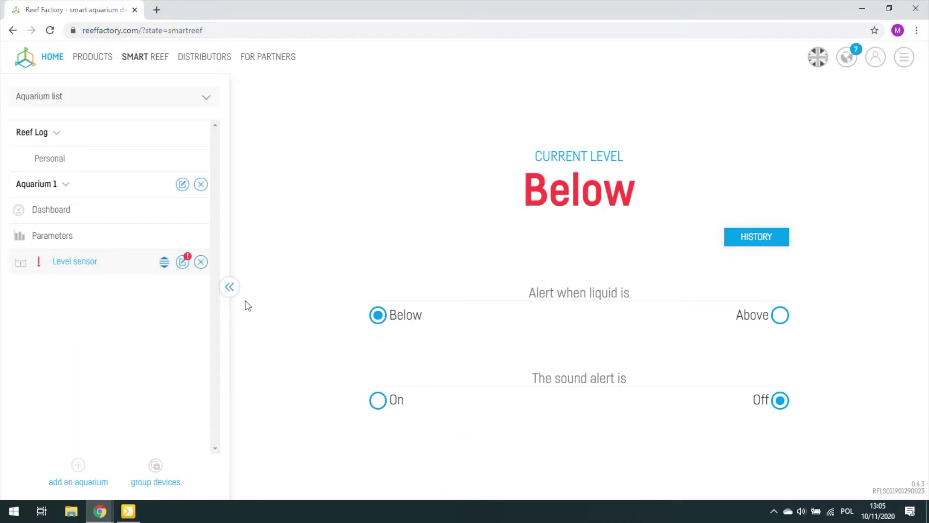
# Run and confirm the Level sensor firmware update to 0.5.2, then check notifications for the result.
pyautogui.moveTo(180, 267)
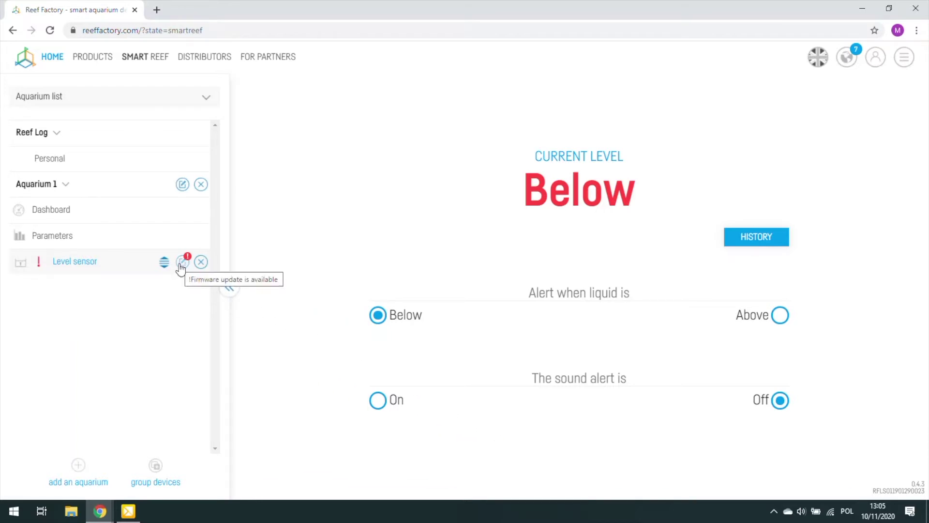
pyautogui.click(182, 263)
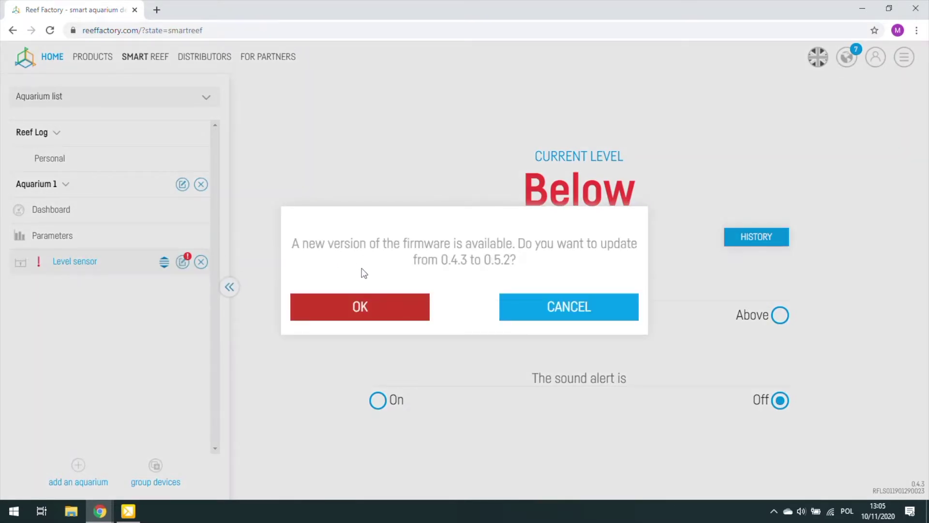
pyautogui.click(360, 305)
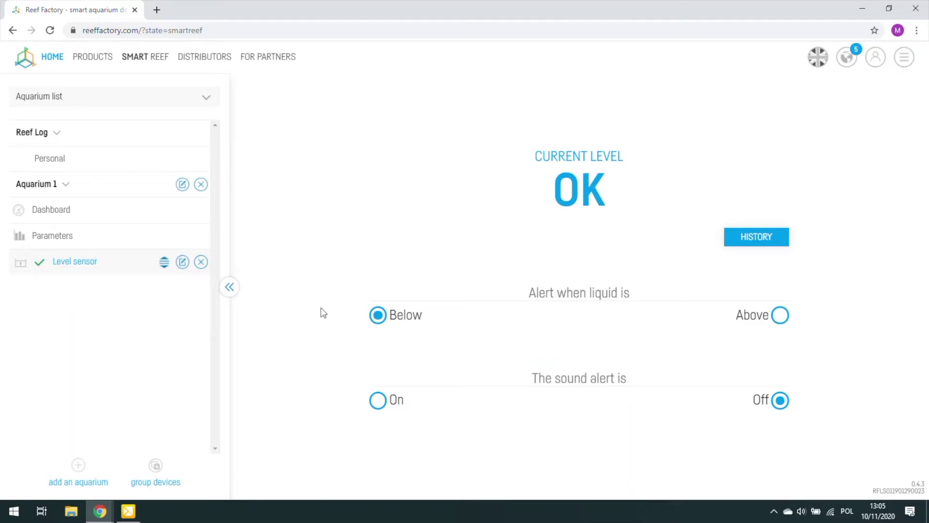
pyautogui.click(846, 67)
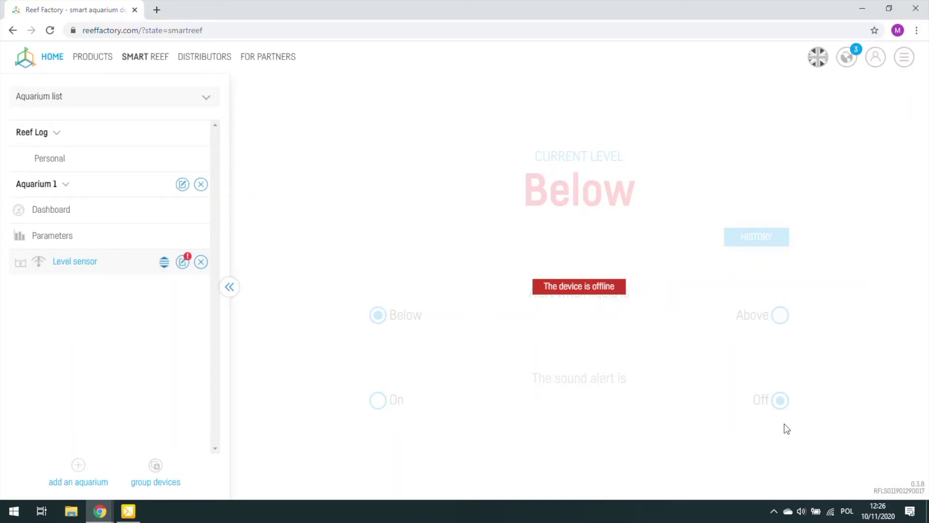
pyautogui.click(832, 516)
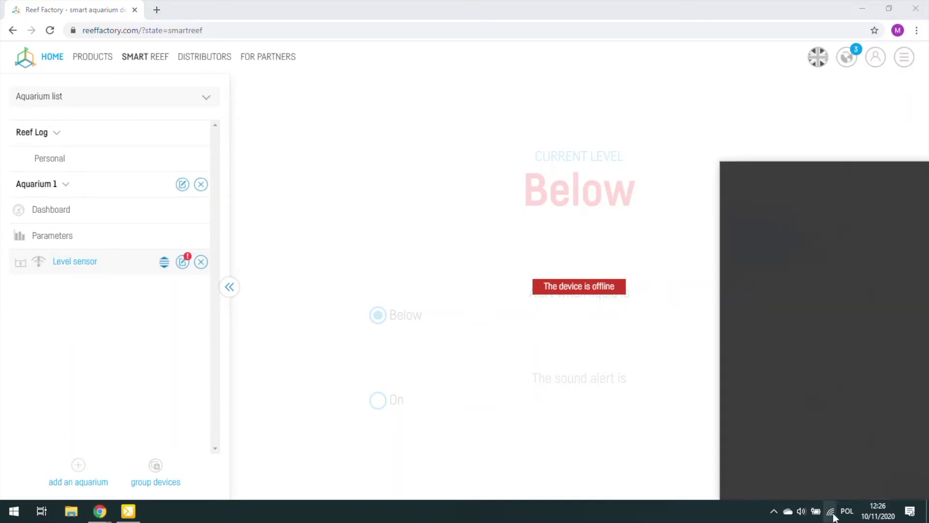
pyautogui.click(788, 262)
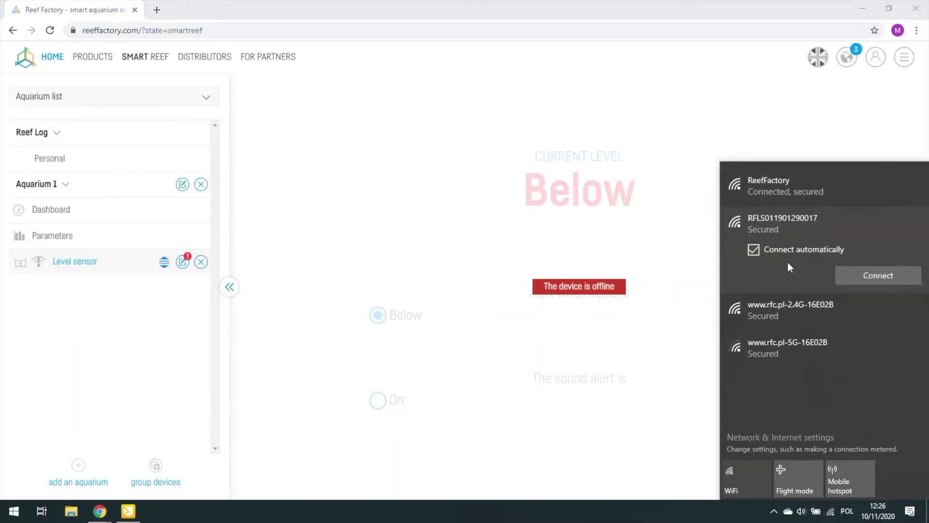
pyautogui.click(873, 275)
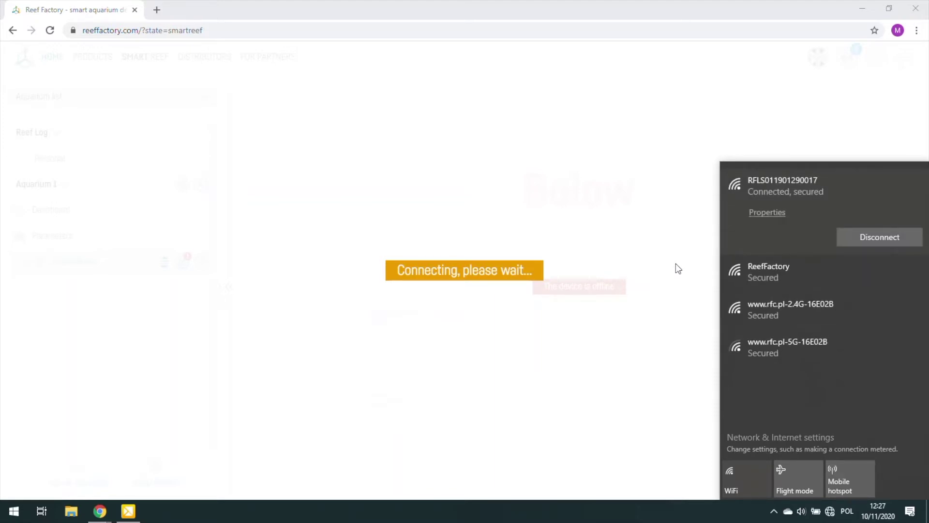
# Load levelsensor.io in Chrome to reach the sensor's local Wi-Fi network list.
pyautogui.click(369, 29)
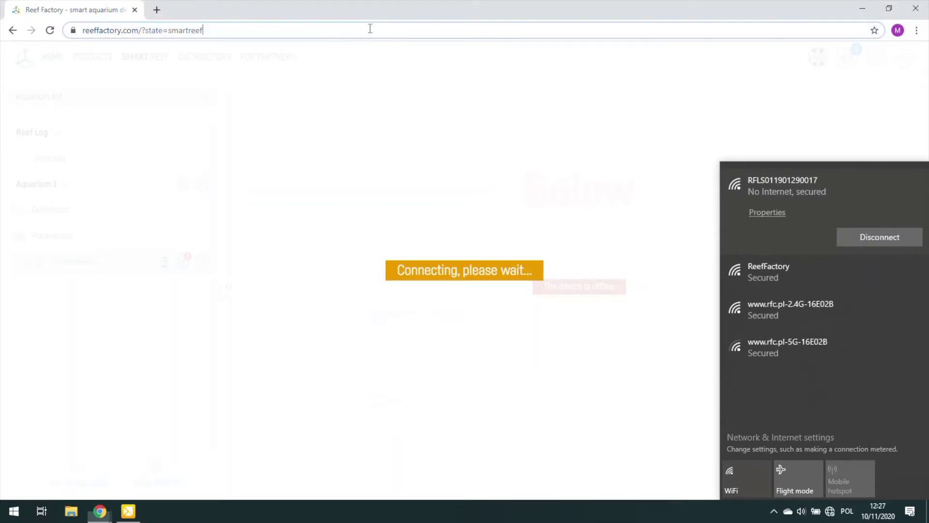
pyautogui.write('levelsensor.io')
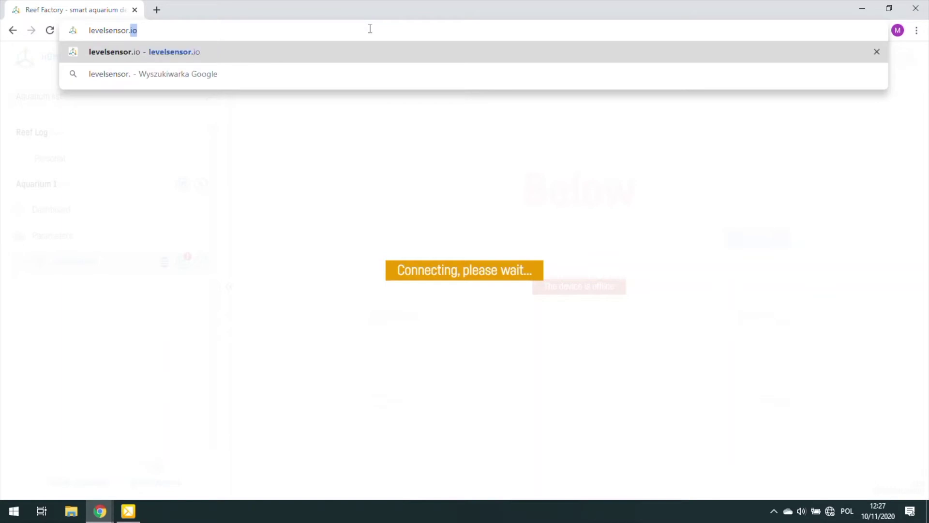
pyautogui.press('Return')
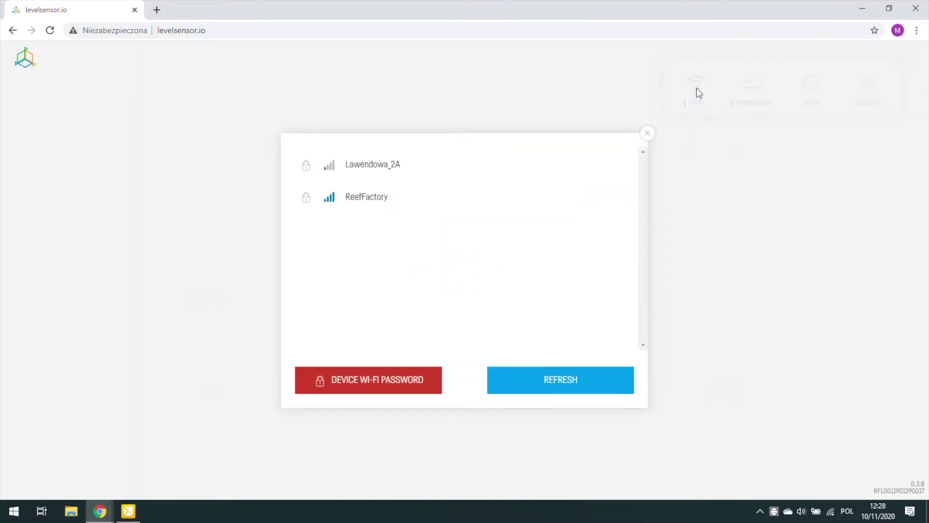
# Join the sensor to the ReefFactory Wi-Fi network by entering its Wi-Fi password.
pyautogui.click(386, 201)
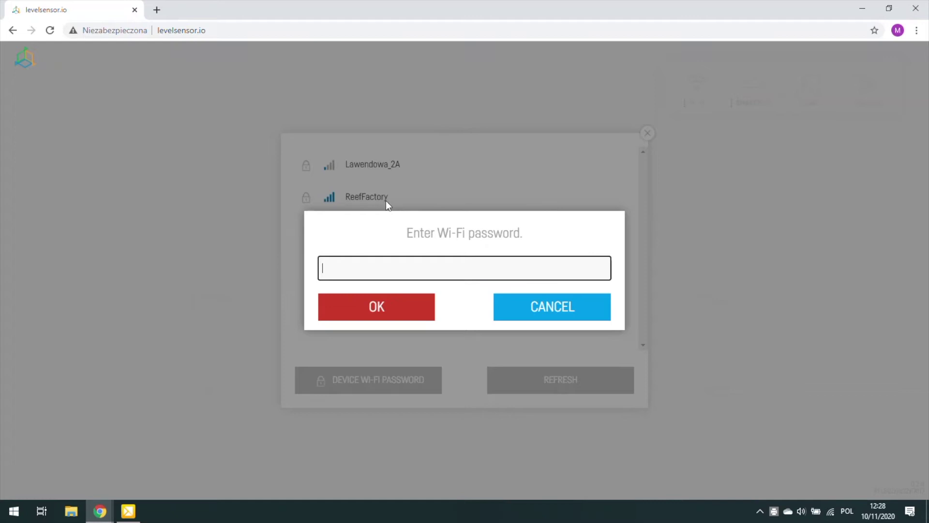
pyautogui.write('12345678901')
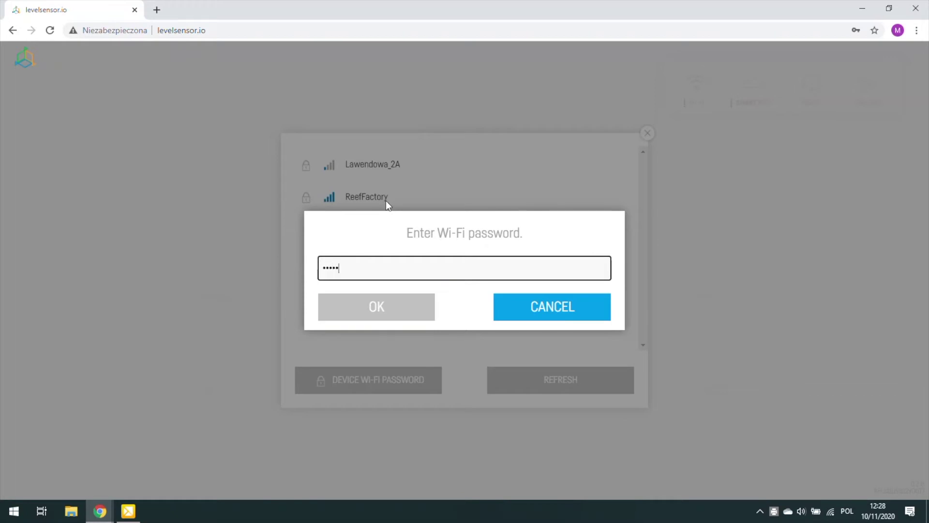
pyautogui.write('234')
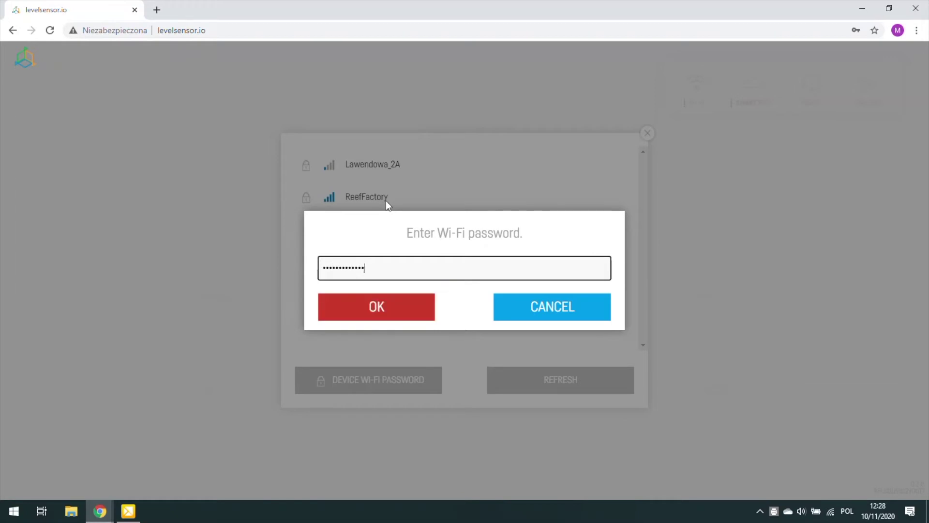
pyautogui.click(377, 307)
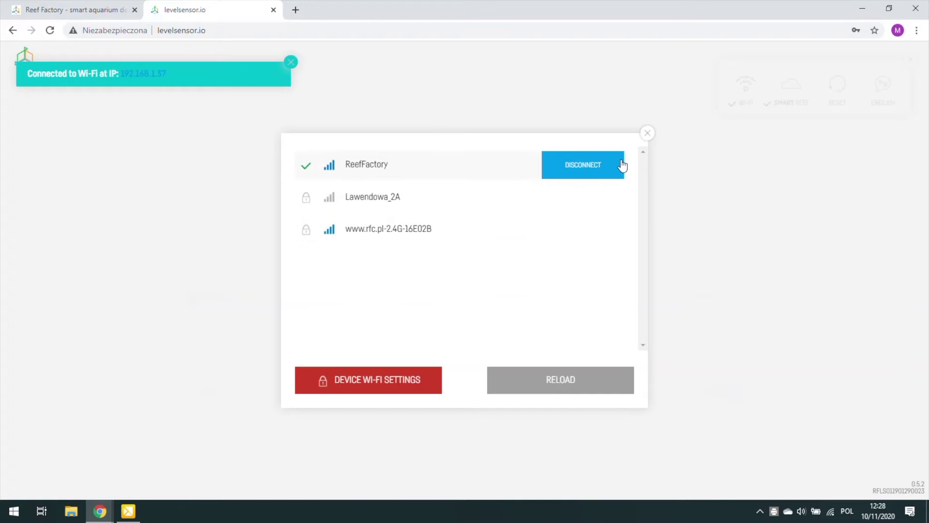
# Close the levelsensor.io Wi-Fi network list.
pyautogui.click(648, 134)
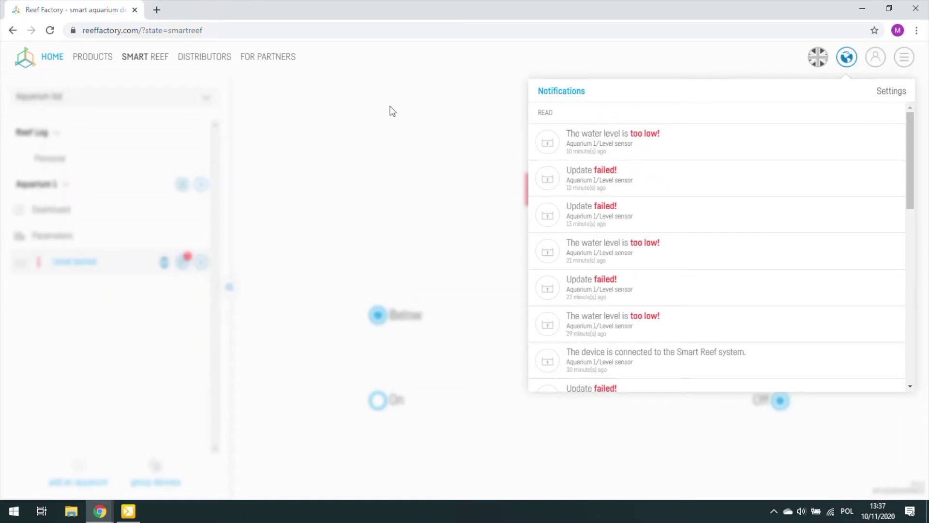
# Browse Reef Factory's products to the Level sensor tech specs and scroll to Firmware.
pyautogui.click(99, 58)
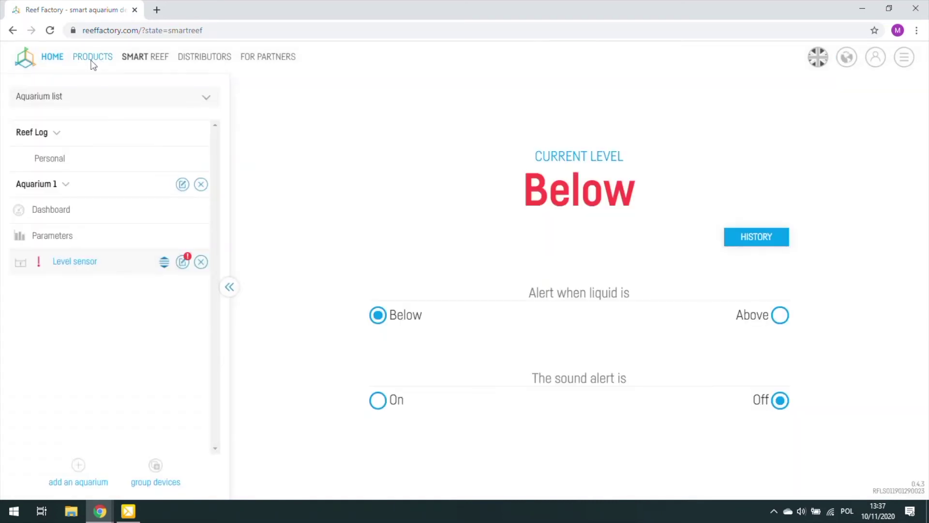
pyautogui.click(93, 65)
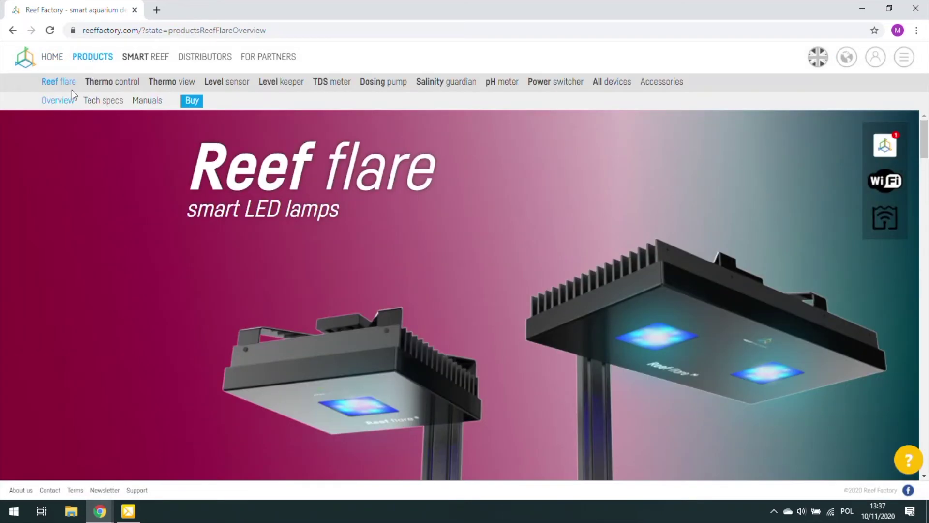
pyautogui.click(229, 82)
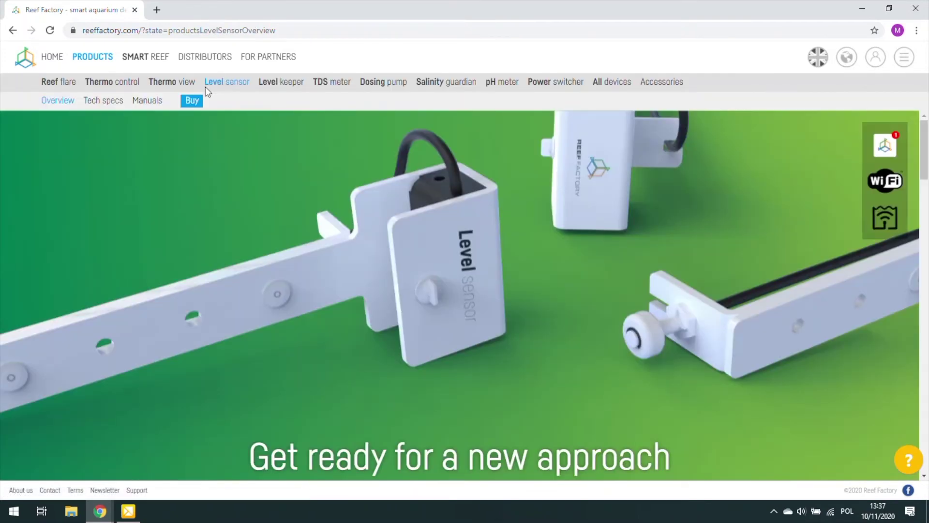
pyautogui.click(103, 102)
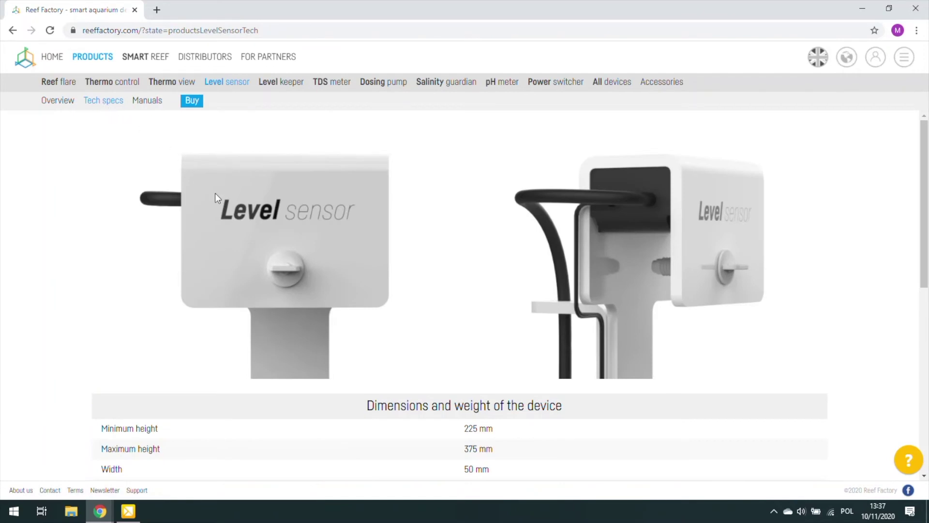
pyautogui.scroll(-8, 216, 193)
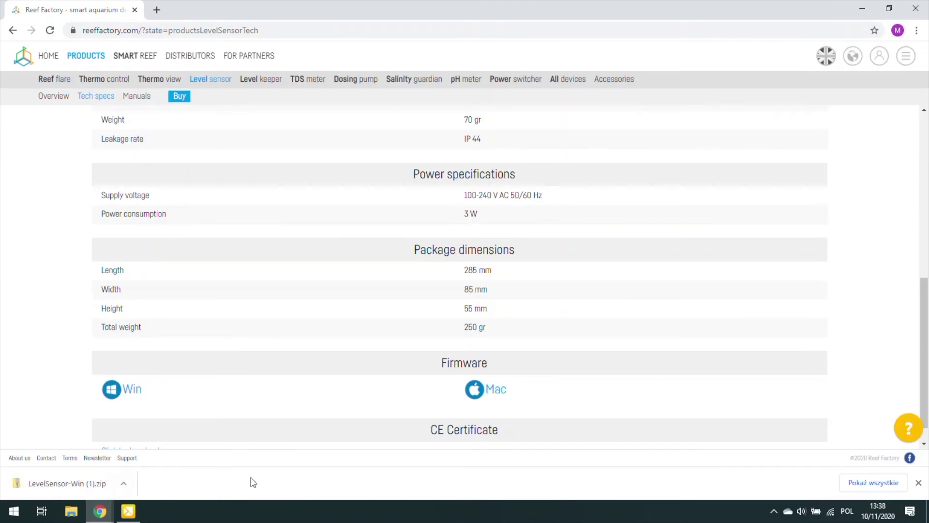
pyautogui.click(831, 512)
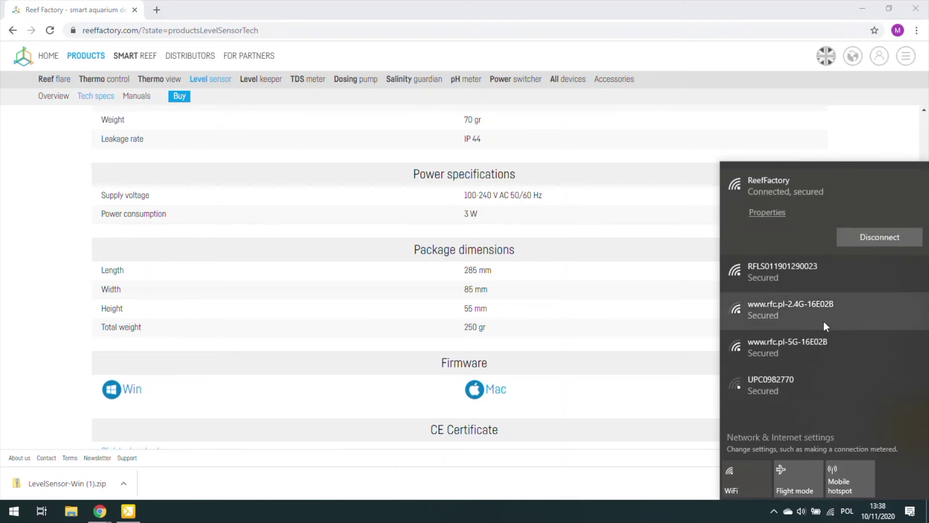
pyautogui.click(809, 282)
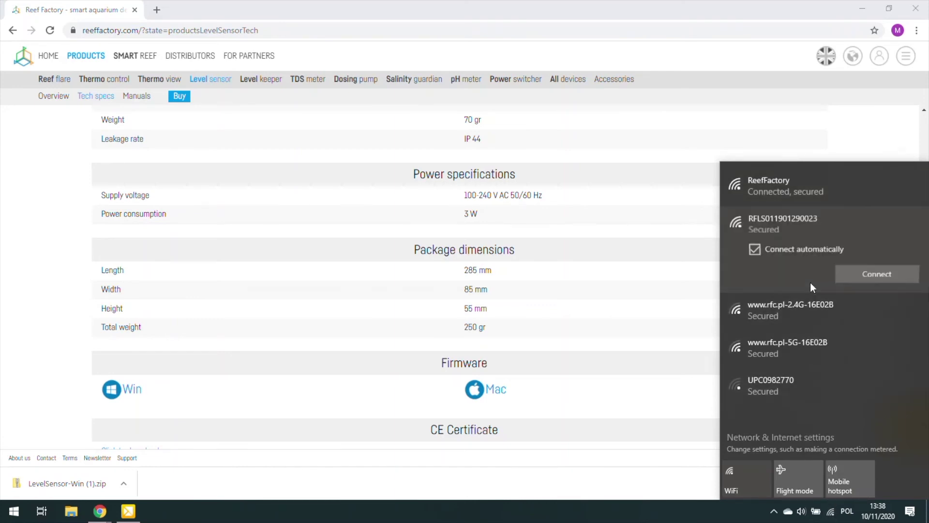
pyautogui.click(858, 275)
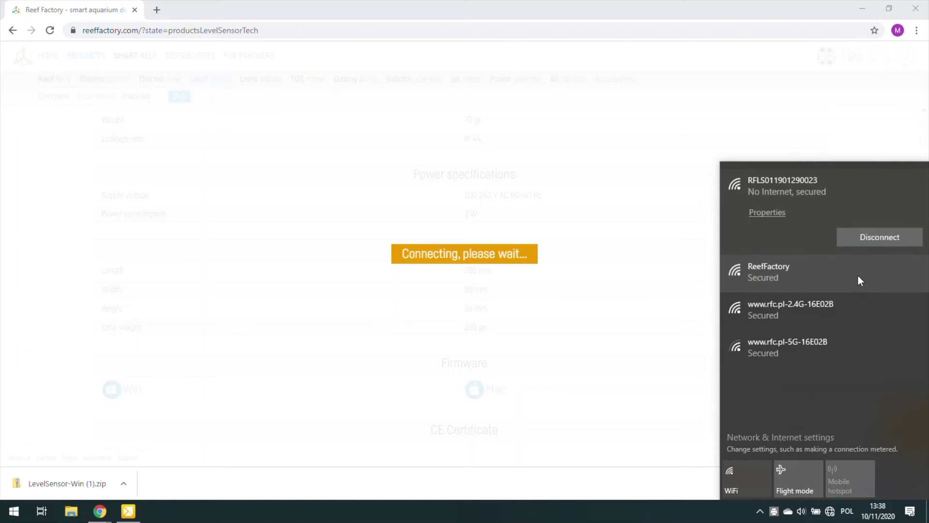
# Open LevelSensor-Win (1).zip and launch ReefFactoryLevelSensor past the SmartScreen warning.
pyautogui.click(66, 478)
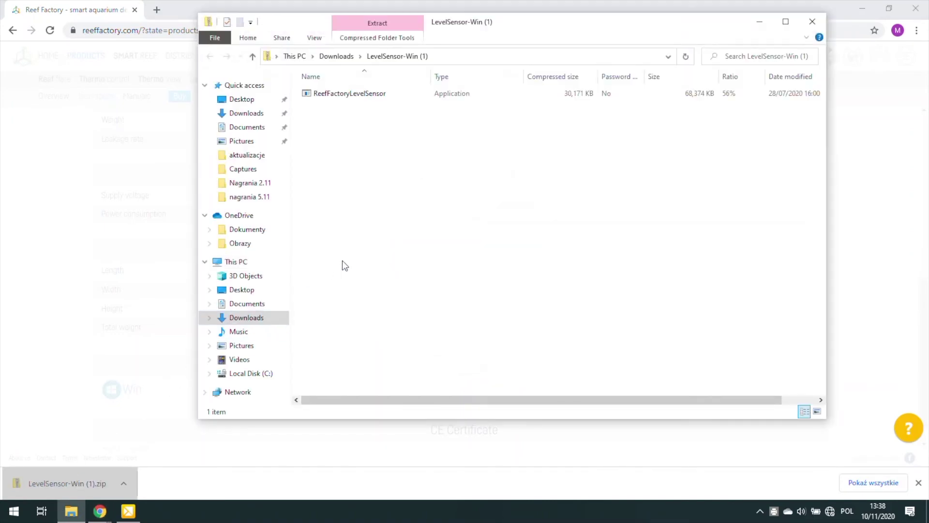
pyautogui.click(374, 95)
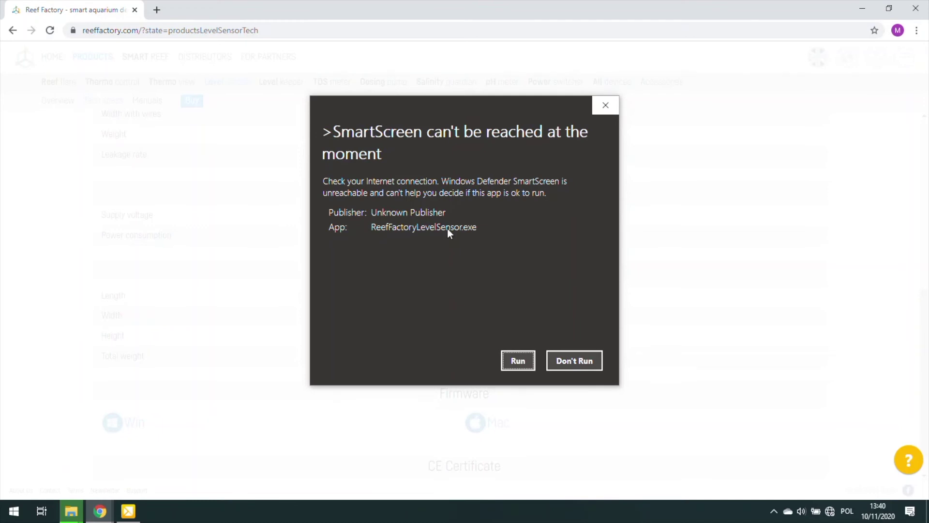
pyautogui.click(514, 360)
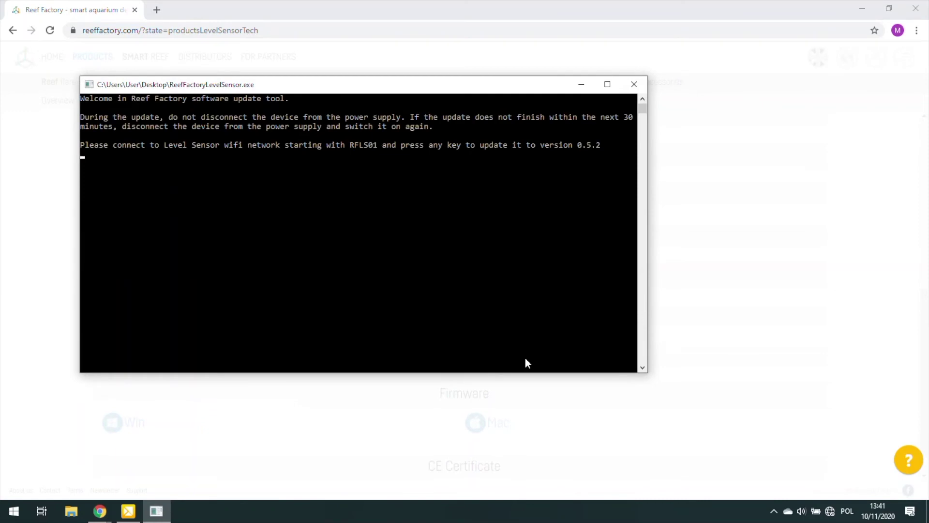
# Start the tool's connection to the sensor and allow it through Windows Defender Firewall.
pyautogui.press('Return')
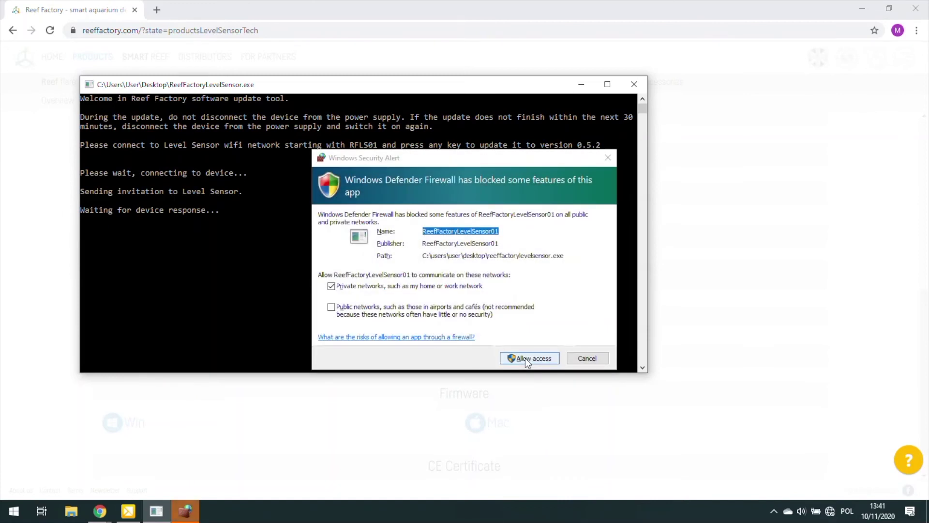
pyautogui.click(525, 358)
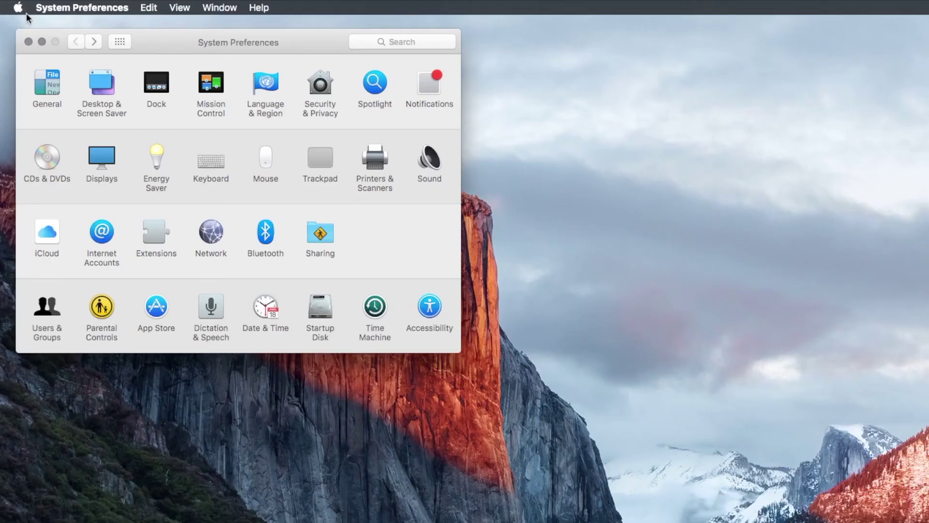
# Unlock macOS Security & Privacy with the administrator password and turn off the firewall.
pyautogui.click(18, 7)
pyautogui.click(29, 44)
pyautogui.click(328, 87)
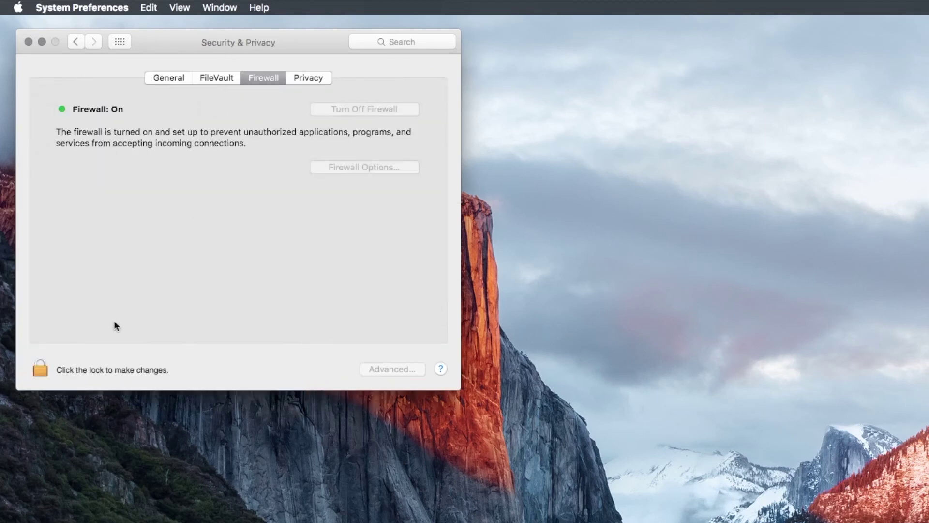
pyautogui.click(44, 370)
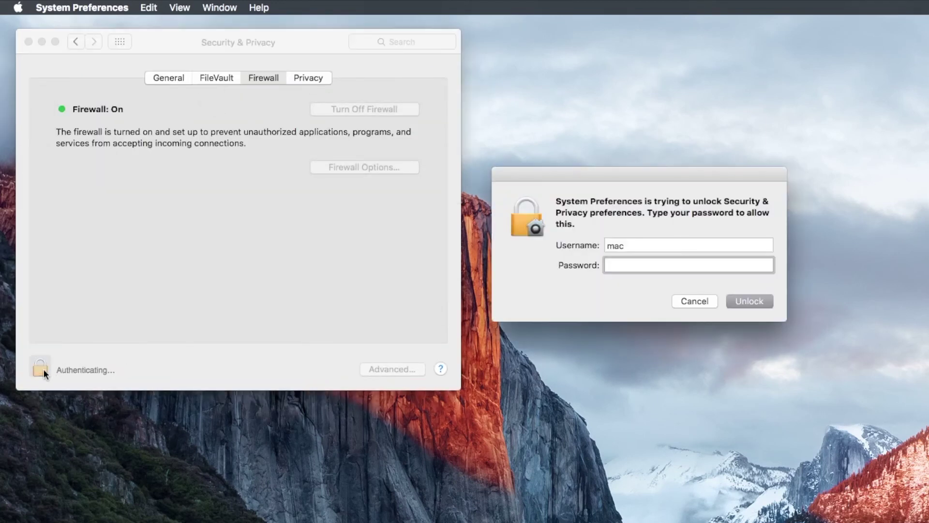
pyautogui.write('••••••••')
pyautogui.press('Return')
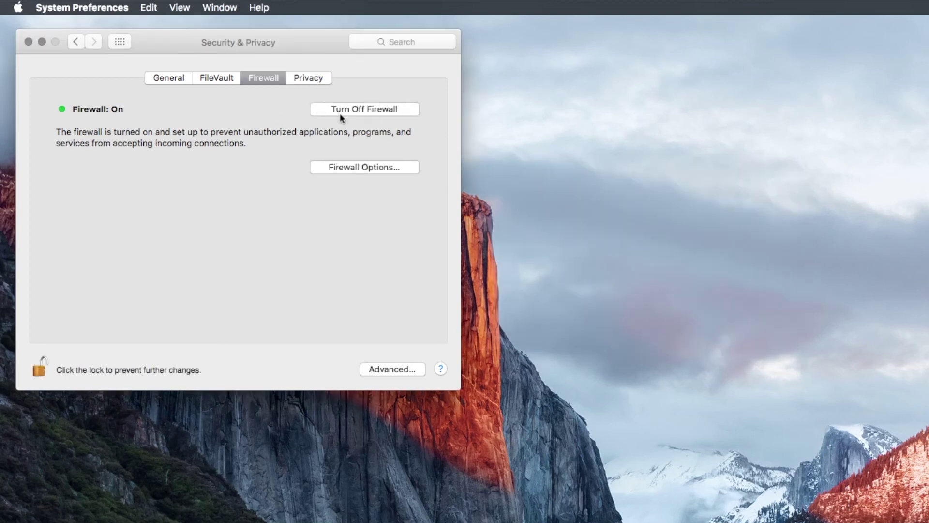
pyautogui.click(341, 110)
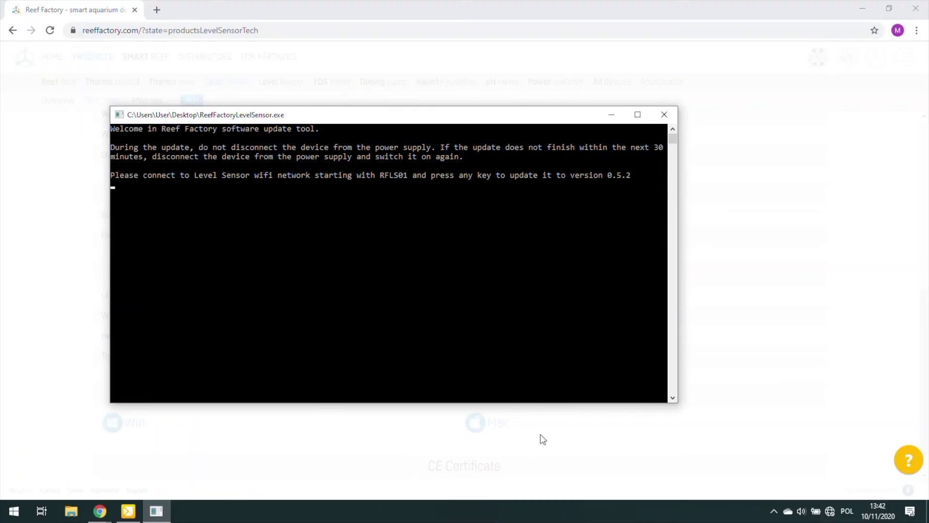
# Start the Level Sensor firmware update to version 0.5.2 in the ReefFactoryLevelSensor.exe console.
pyautogui.press('Return')
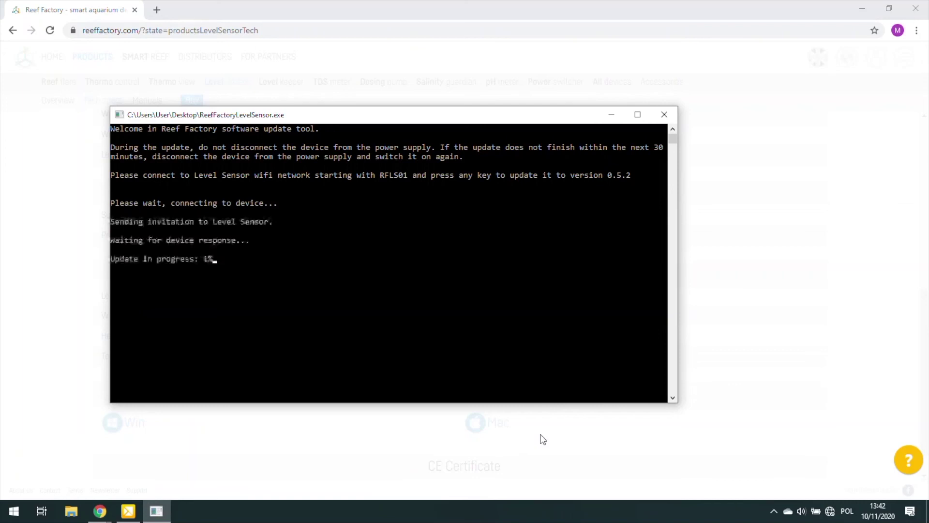